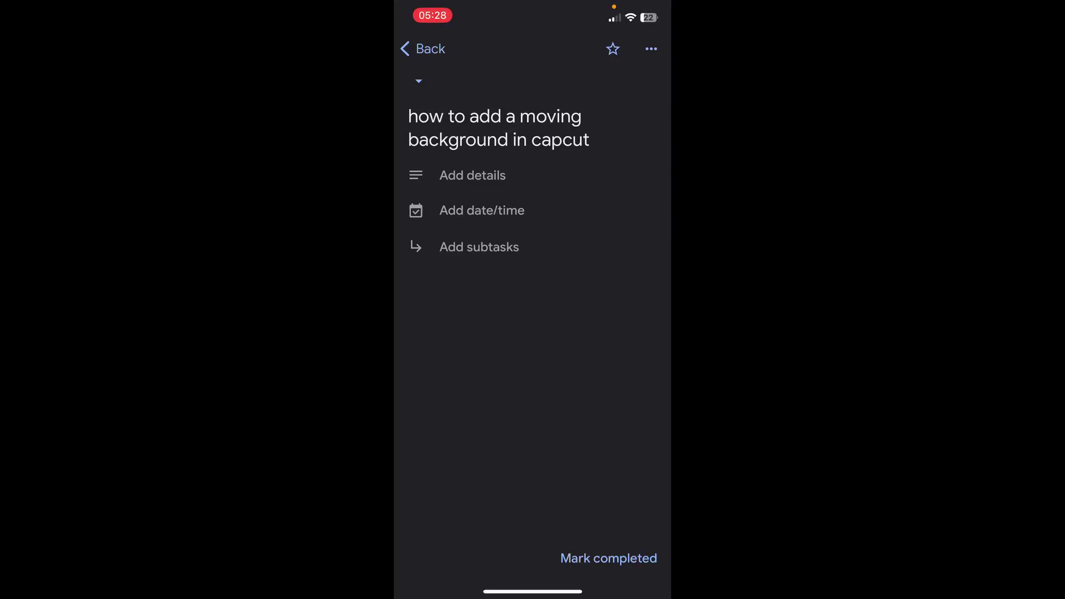
Switch to CapCut and start a new project with the animated glowing blue line stock clip
left_click_drag(533, 591, 534, 417)
left_click(466, 292)
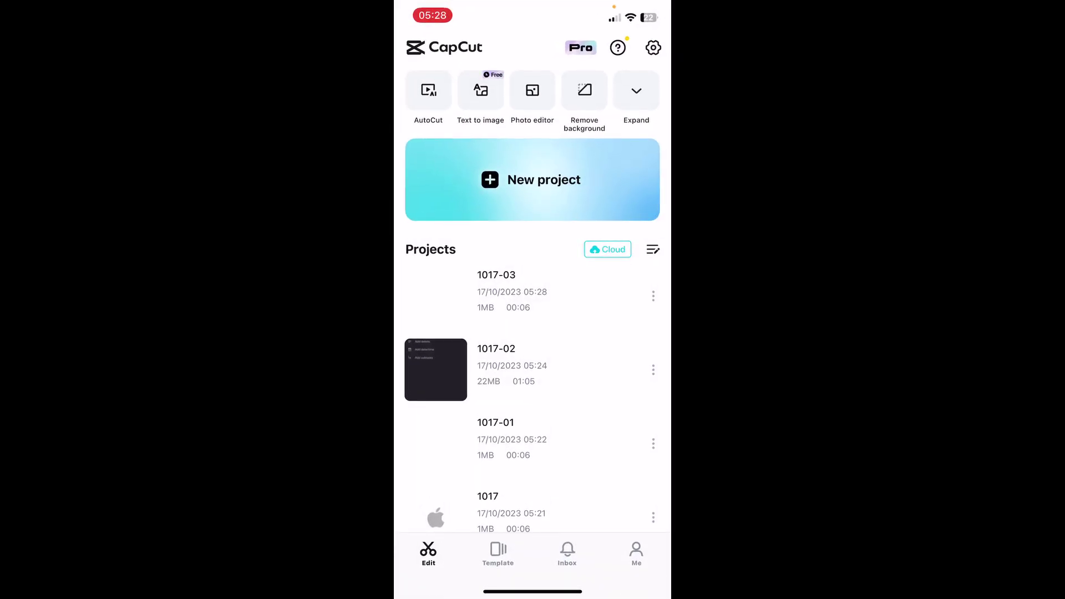
left_click(533, 180)
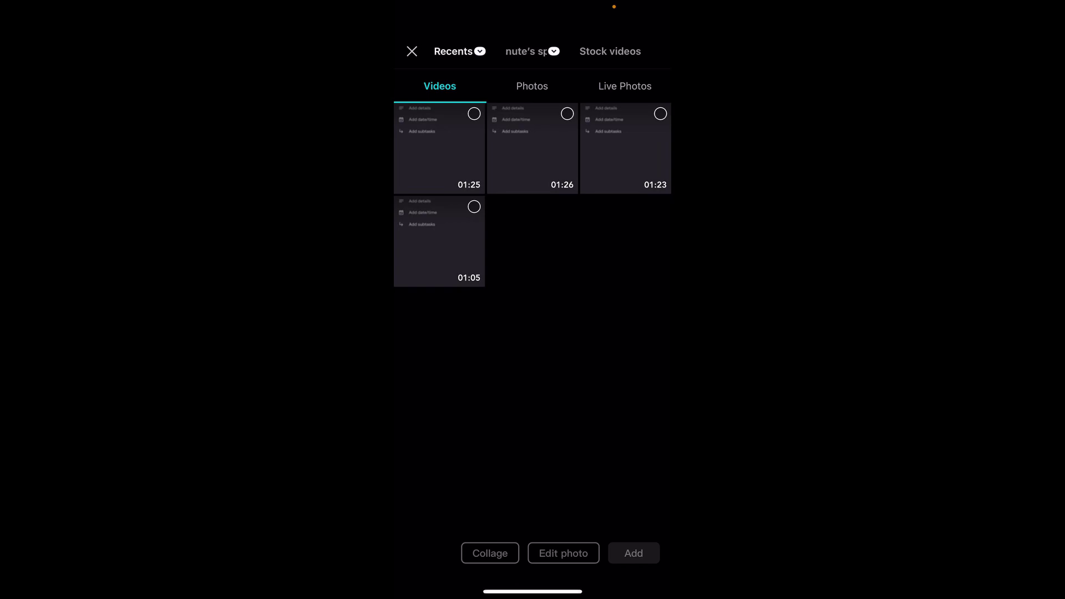
left_click(611, 50)
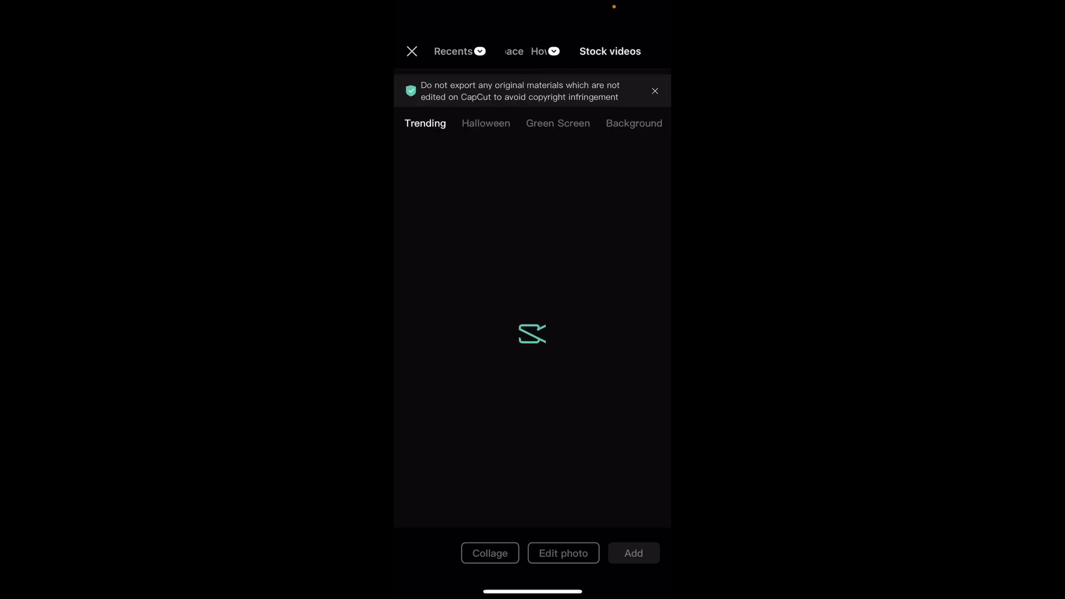
scroll(533, 333, "down", 3)
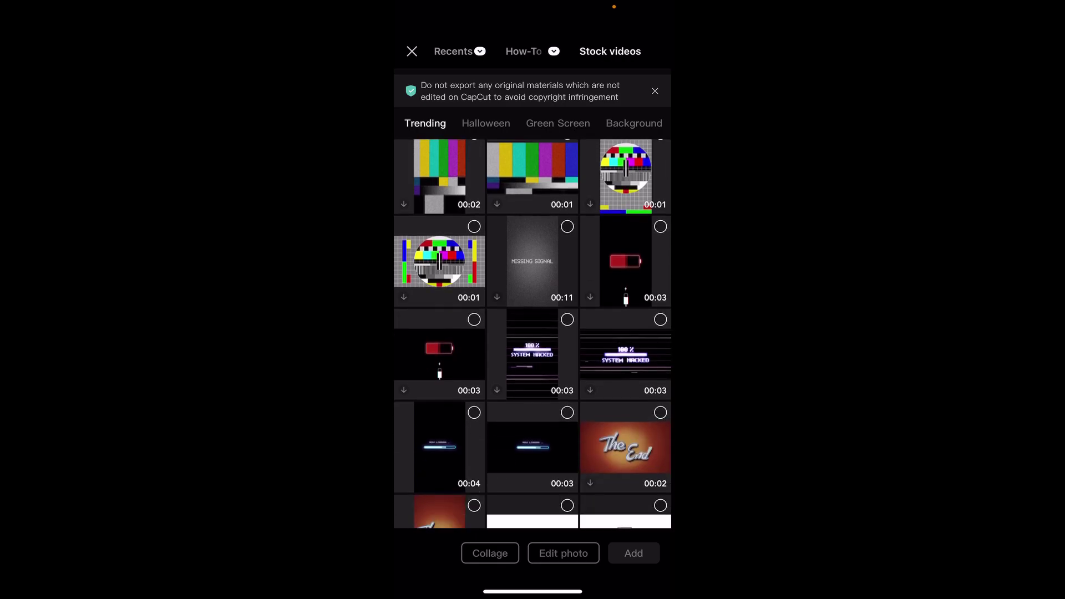
left_click(532, 437)
left_click(634, 553)
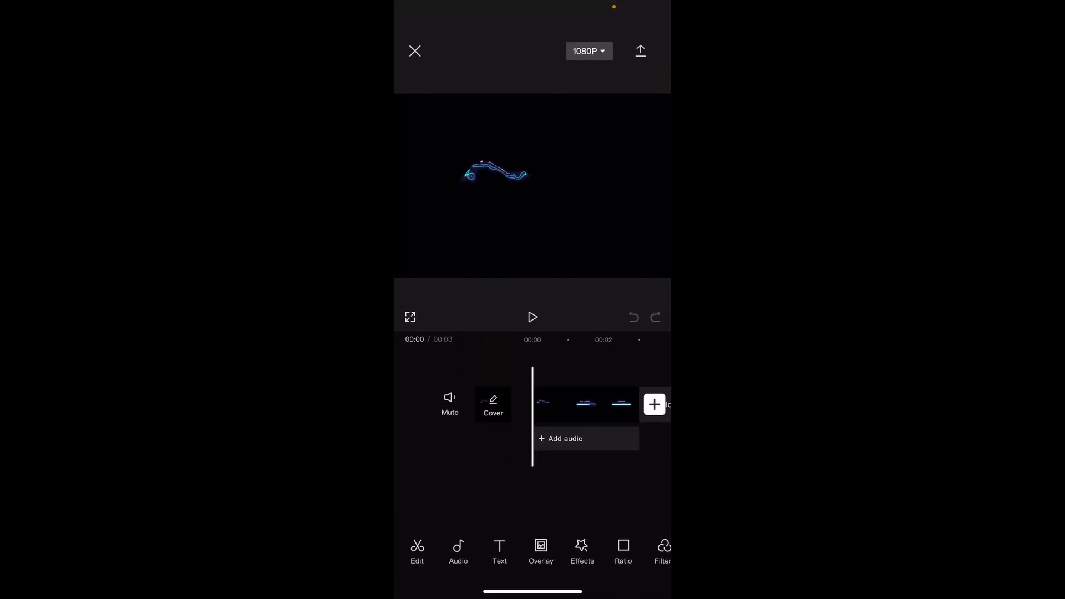
left_click_drag(499, 404, 582, 404)
Add the plain white stock video as an overlay on a second track
left_click(541, 551)
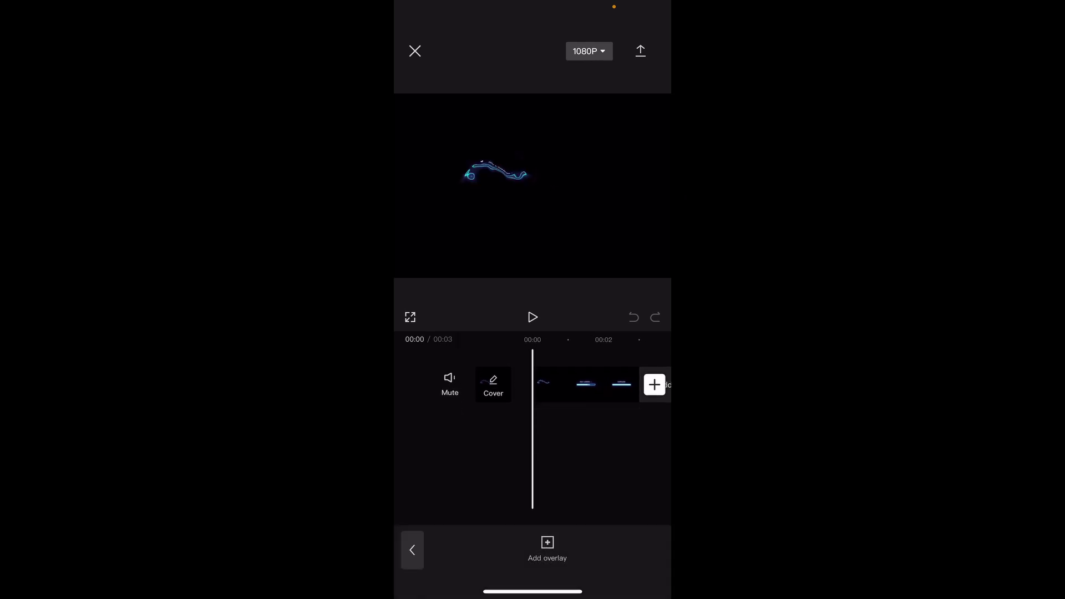
left_click(547, 548)
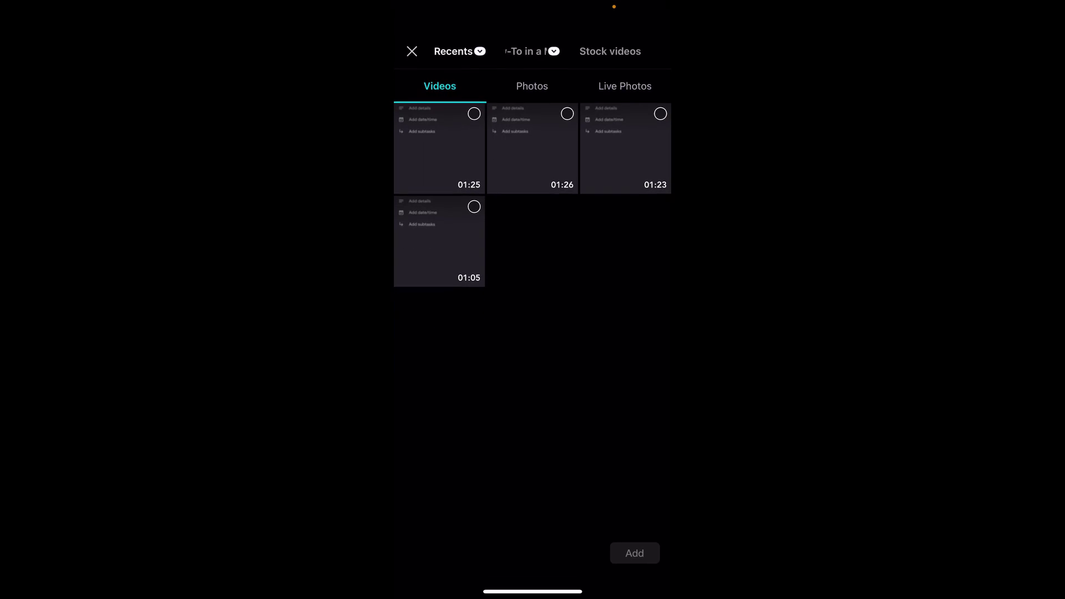
left_click(610, 51)
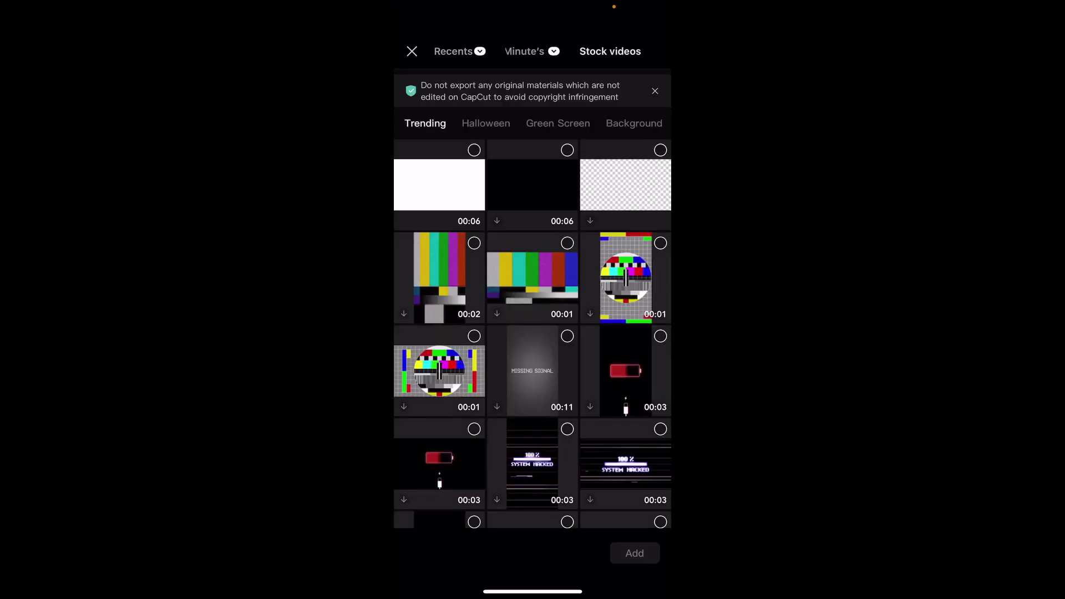
left_click(438, 184)
left_click(634, 553)
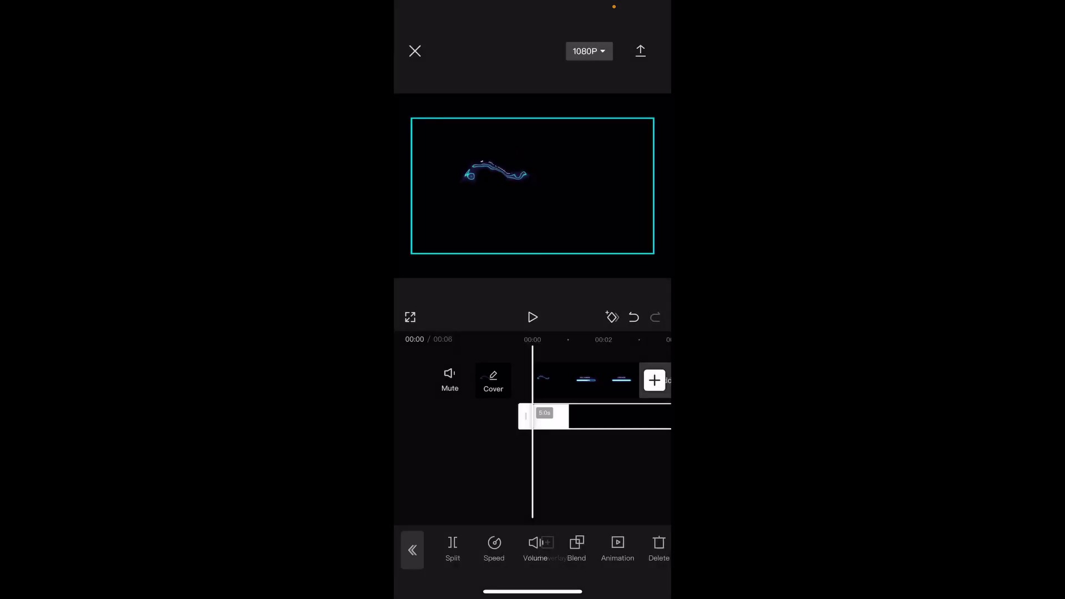